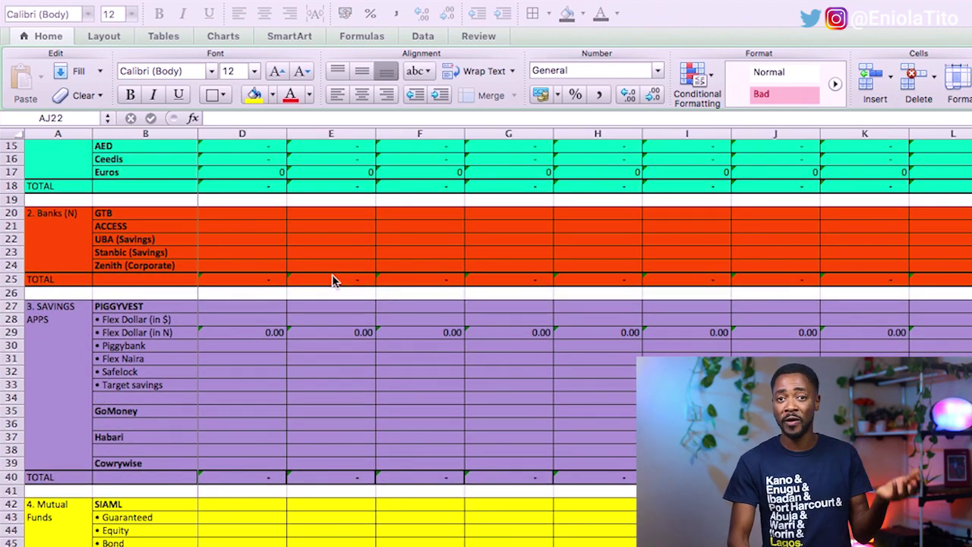
Step: Look through all the asset categories, from Banks down to the Grand Total row, and return to the Currencies section
scroll(332, 274, down, 3)
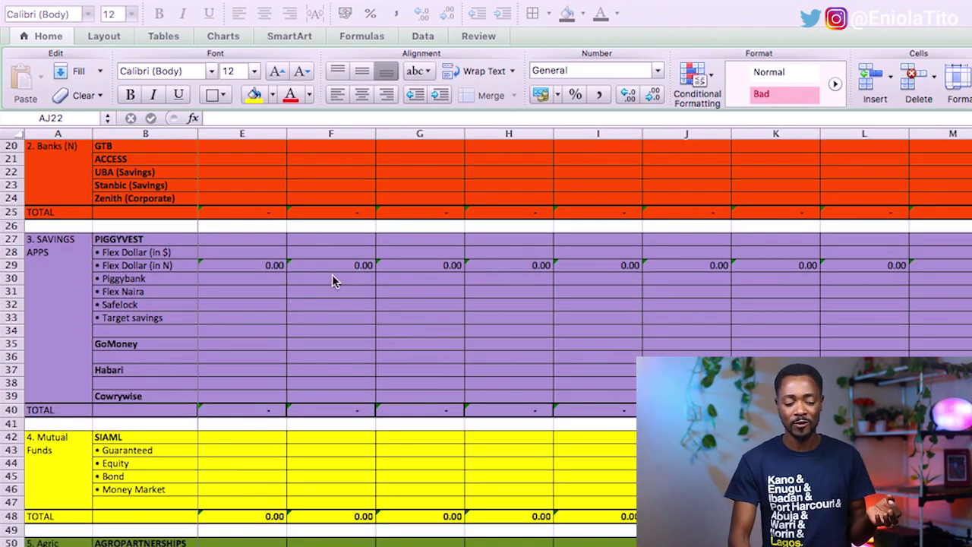
scroll(331, 280, down, 1)
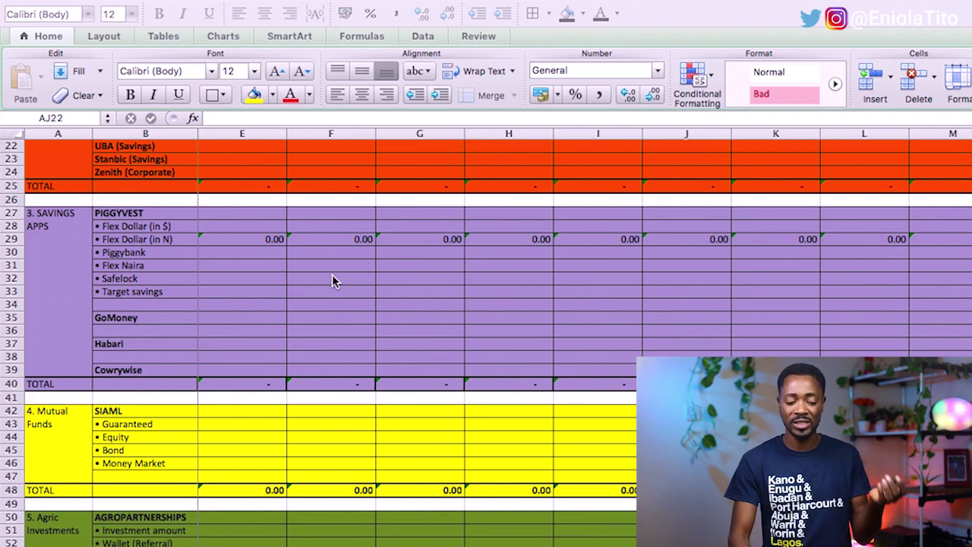
scroll(332, 278, down, 5)
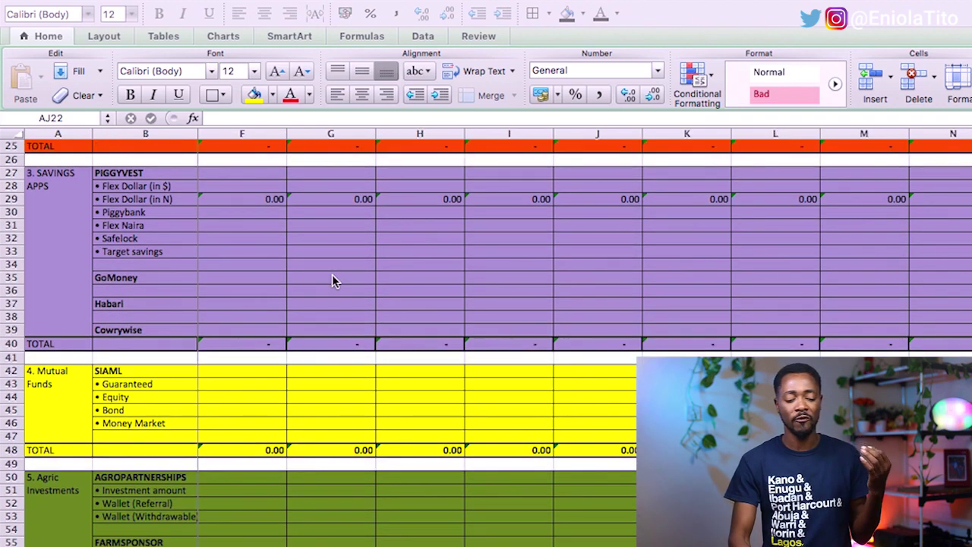
scroll(332, 280, down, 1)
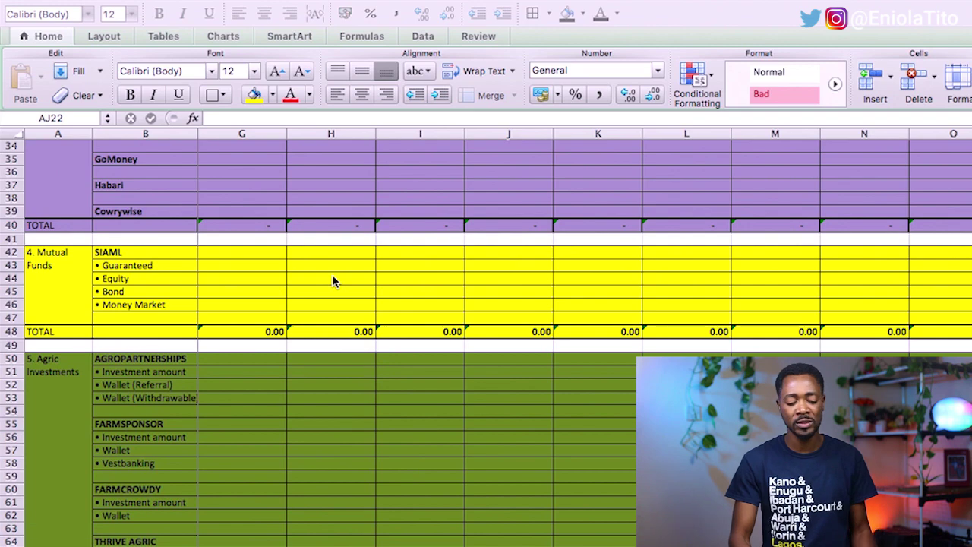
scroll(332, 280, down, 4)
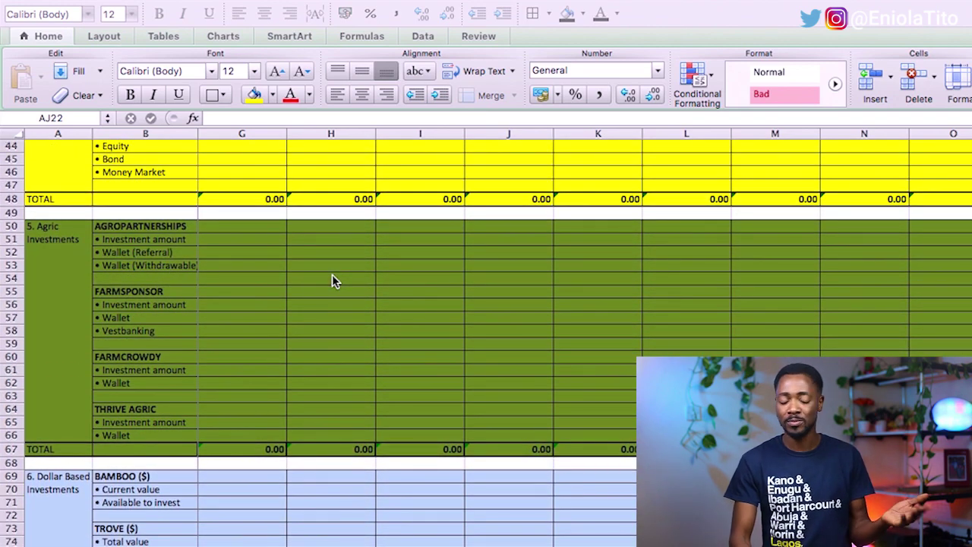
scroll(332, 275, down, 3)
scroll(332, 279, down, 5)
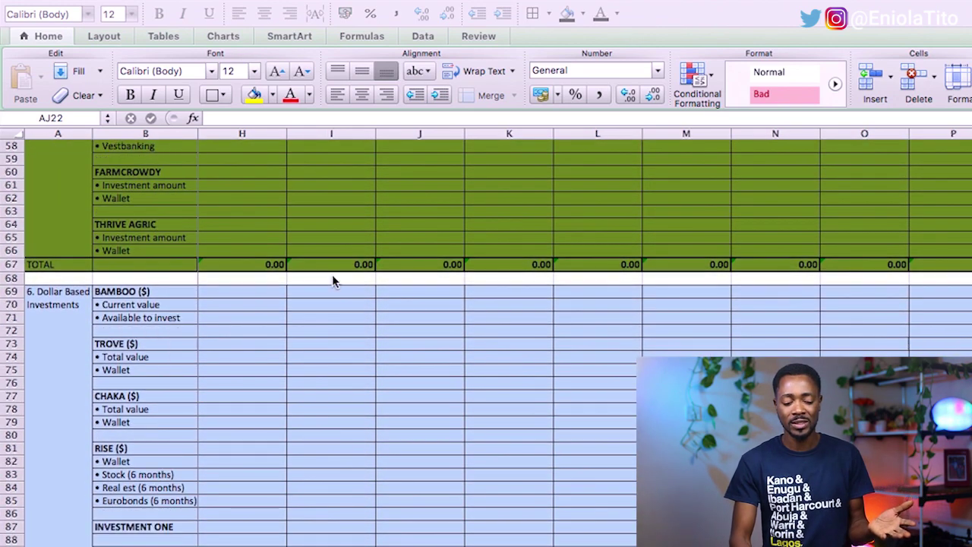
scroll(332, 280, down, 4)
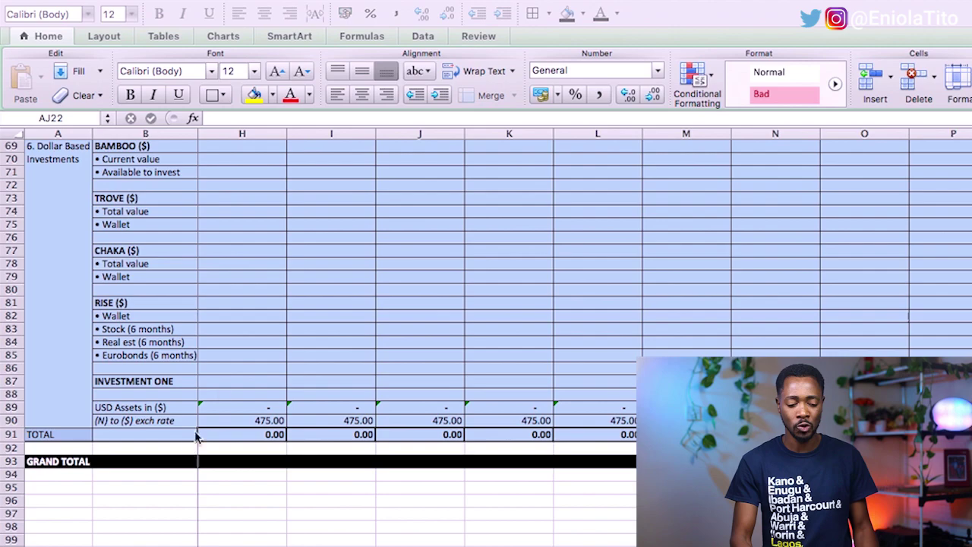
scroll(220, 392, up, 20)
scroll(219, 393, up, 8)
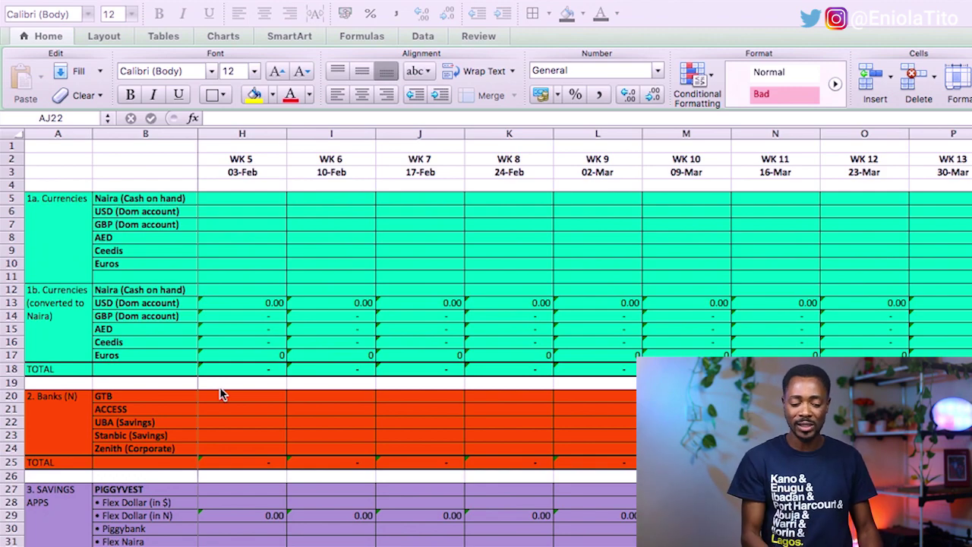
Step: Set the 30-Dec USD (Dom account) amount in C6 to 500 and check the formulas of its Naira conversion and the currencies total
scroll(217, 215, left, 5)
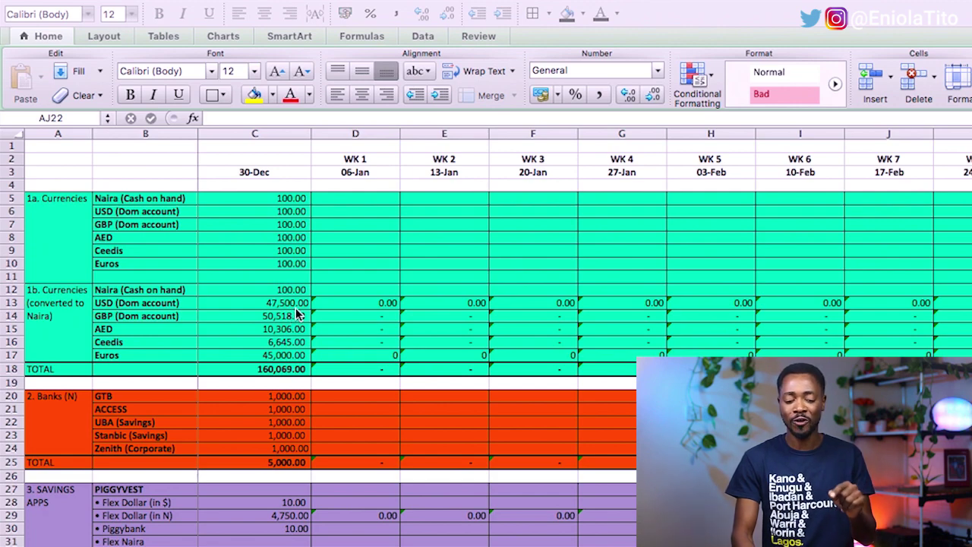
click(300, 216)
click(300, 216)
double_click(300, 213)
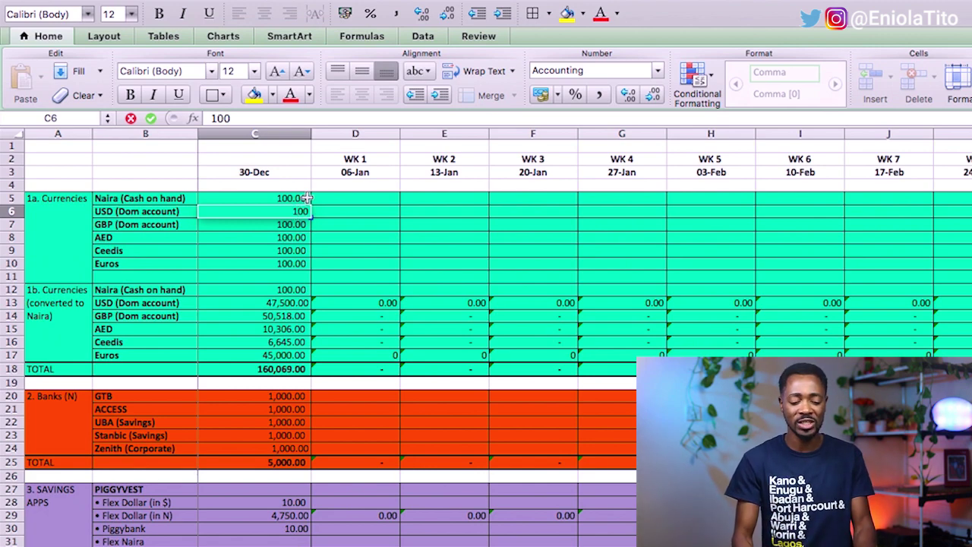
key(BackSpace)
key(BackSpace)
key(BackSpace)
text(500)
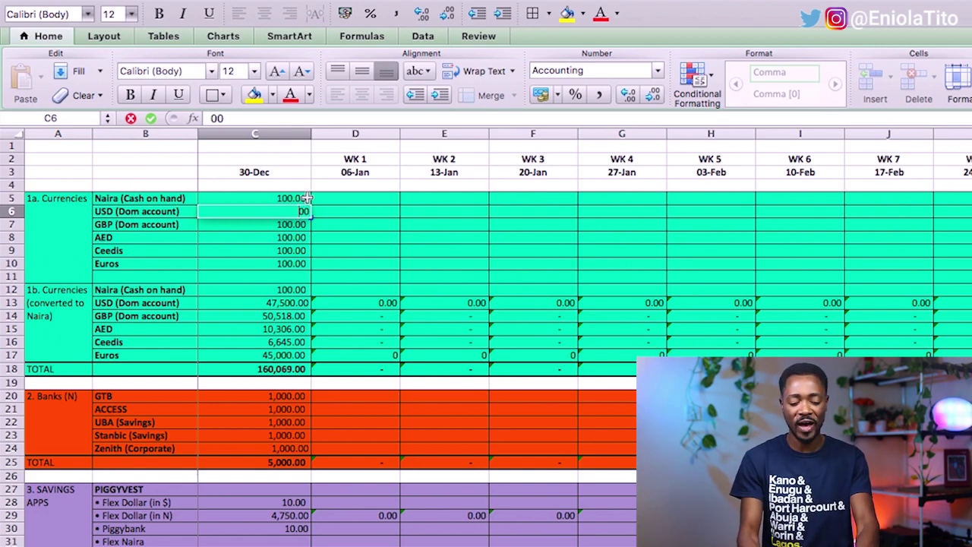
key(Return)
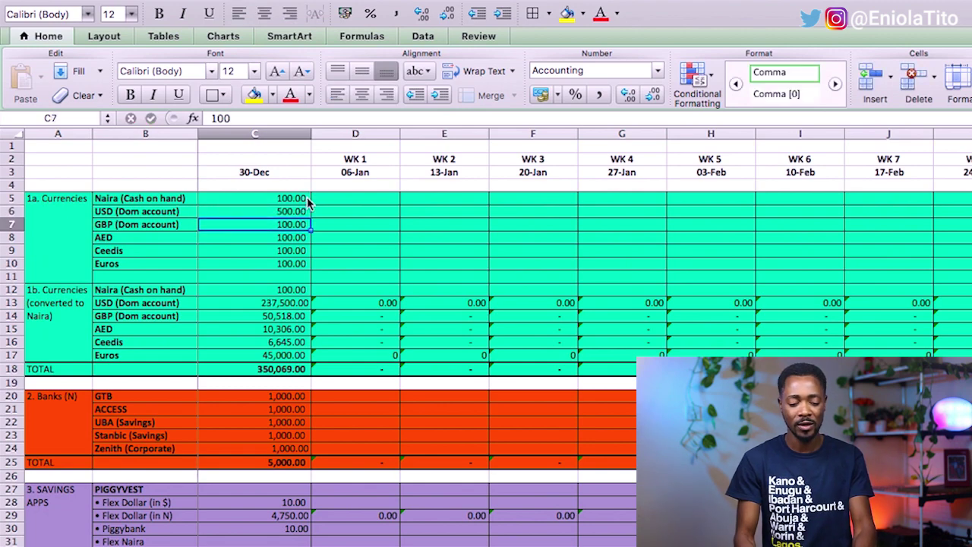
click(303, 303)
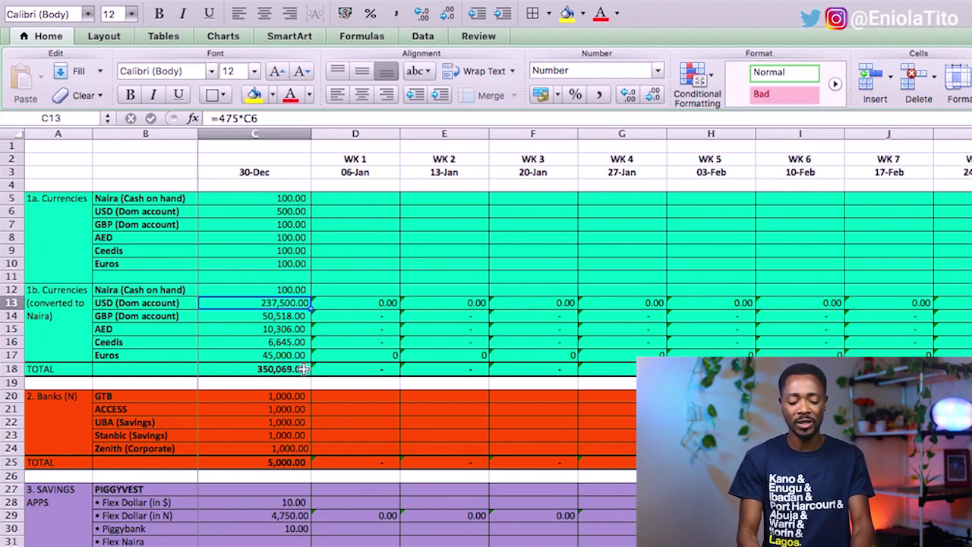
click(296, 369)
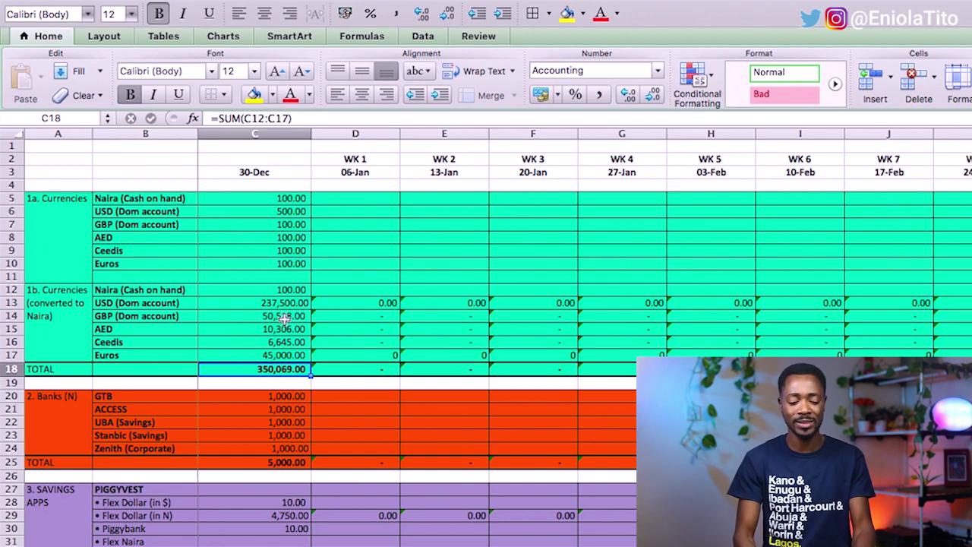
Step: Set the 30-Dec USD (Dom account) amount in C6 back to 100
double_click(296, 211)
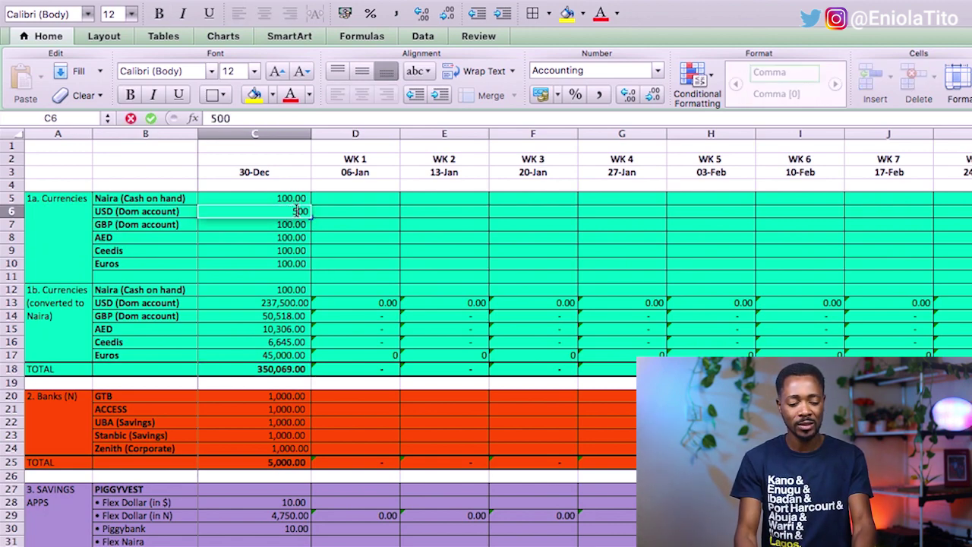
key(BackSpace)
text(1)
key(Return)
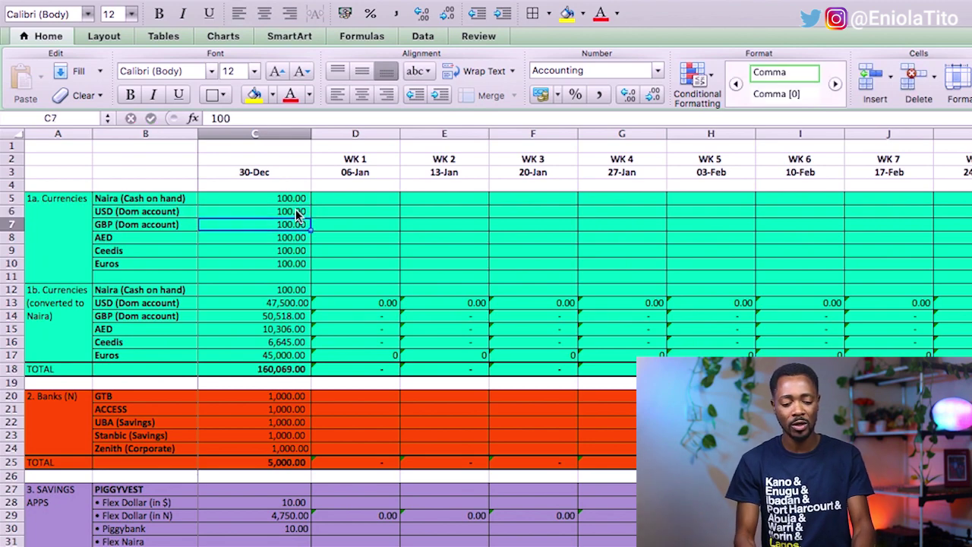
Step: Review the 30-Dec Banks and Savings Apps amounts, and inspect the formula converting Piggyvest Flex Dollar to Naira
scroll(322, 332, down, 5)
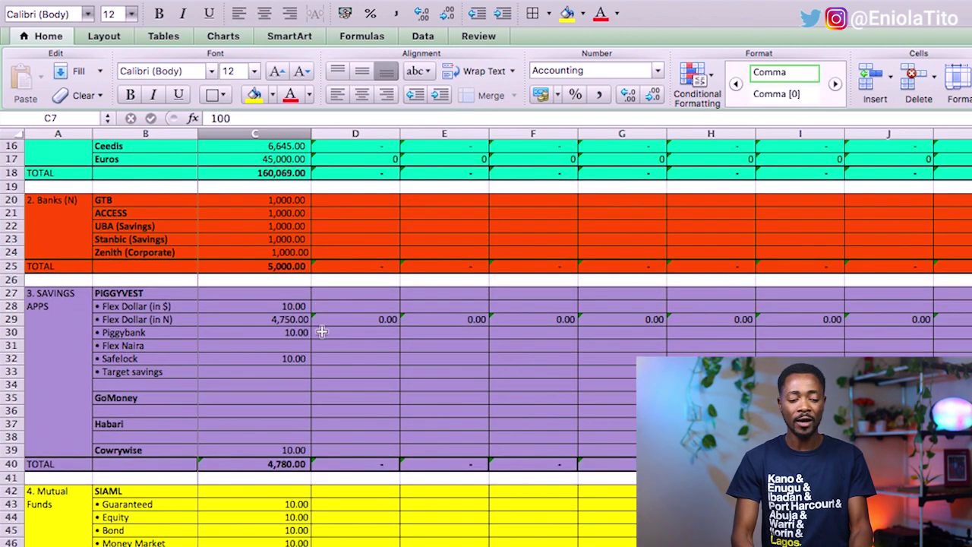
scroll(322, 331, down, 2)
scroll(321, 332, down, 1)
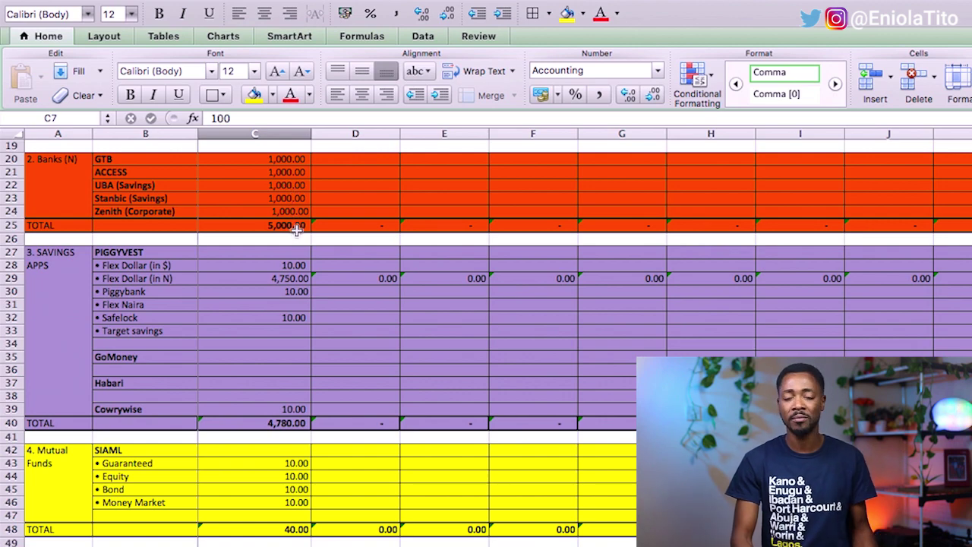
scroll(296, 230, down, 7)
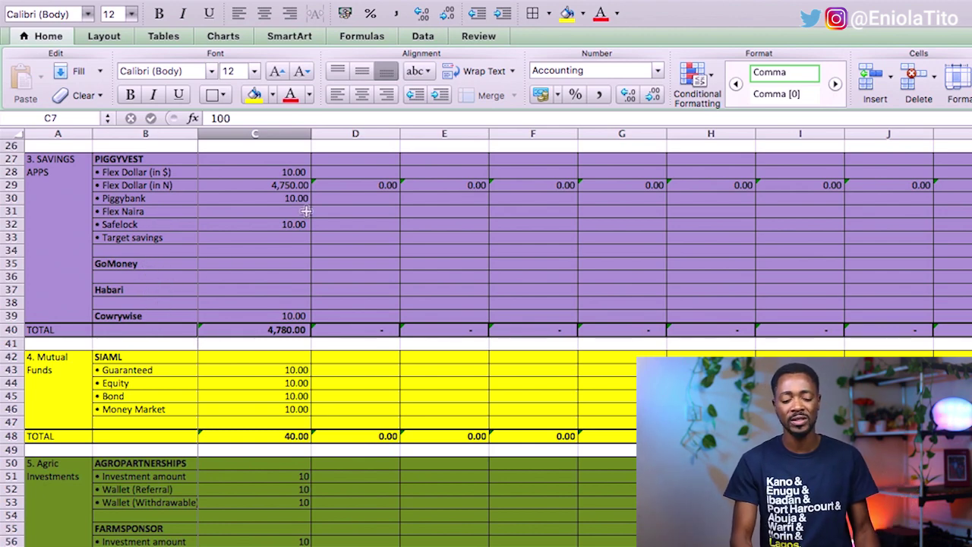
click(303, 172)
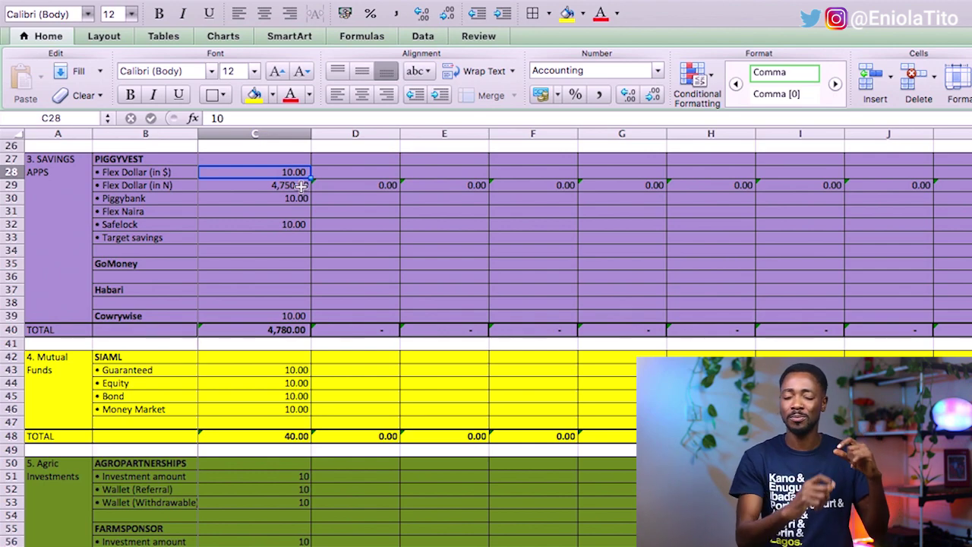
click(301, 185)
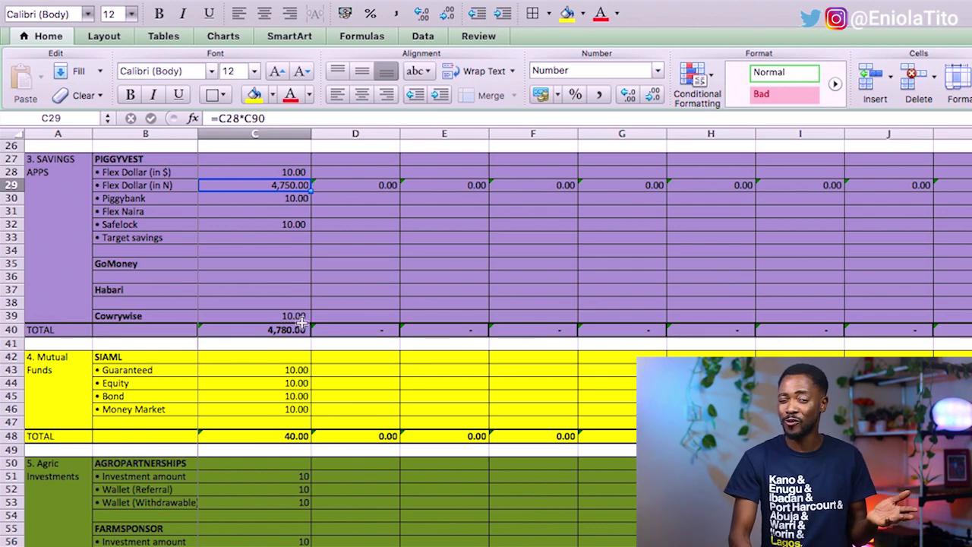
Step: Examine the SIAML entries in the Mutual Funds section for 30-Dec, including the Guaranteed amount
scroll(301, 323, down, 3)
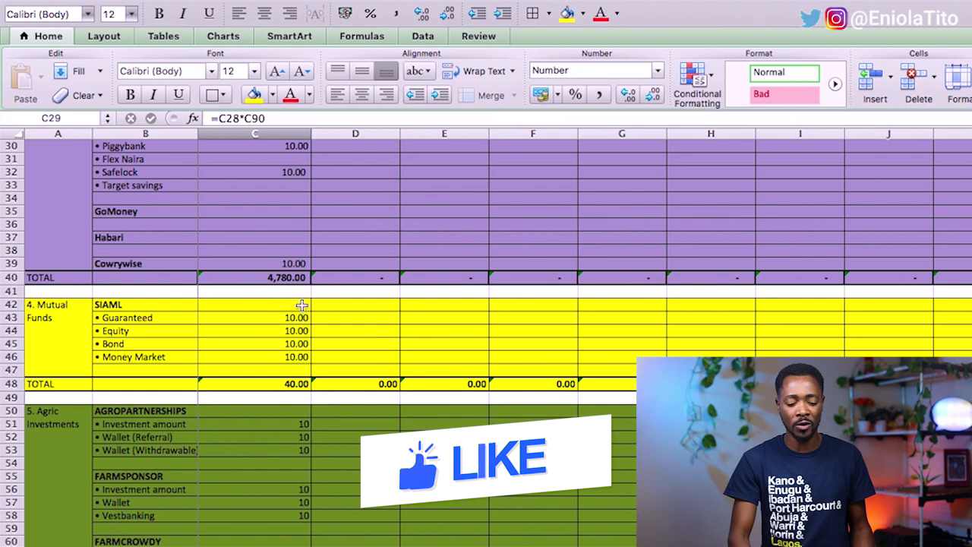
click(303, 303)
scroll(302, 304, down, 5)
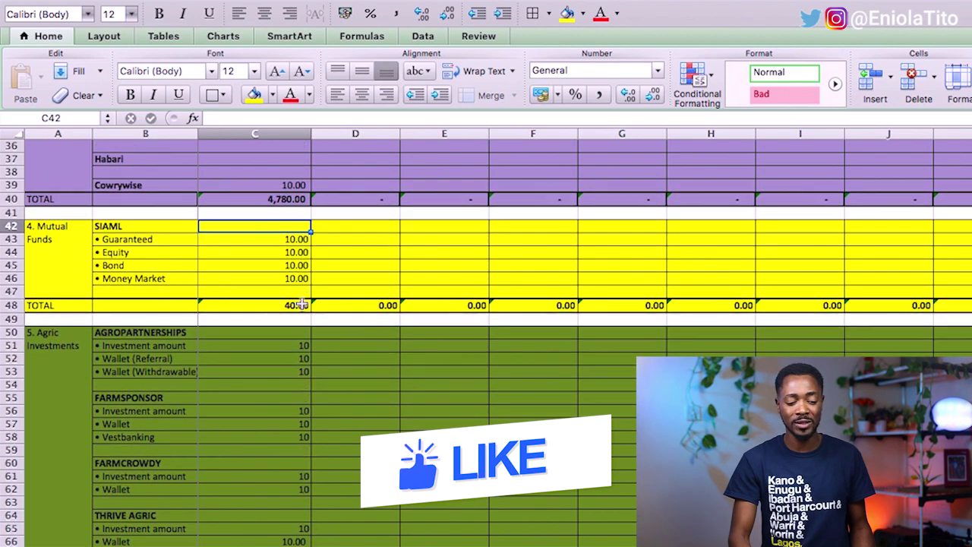
key(ctrl+0)
scroll(301, 303, down, 1)
key(ctrl+z)
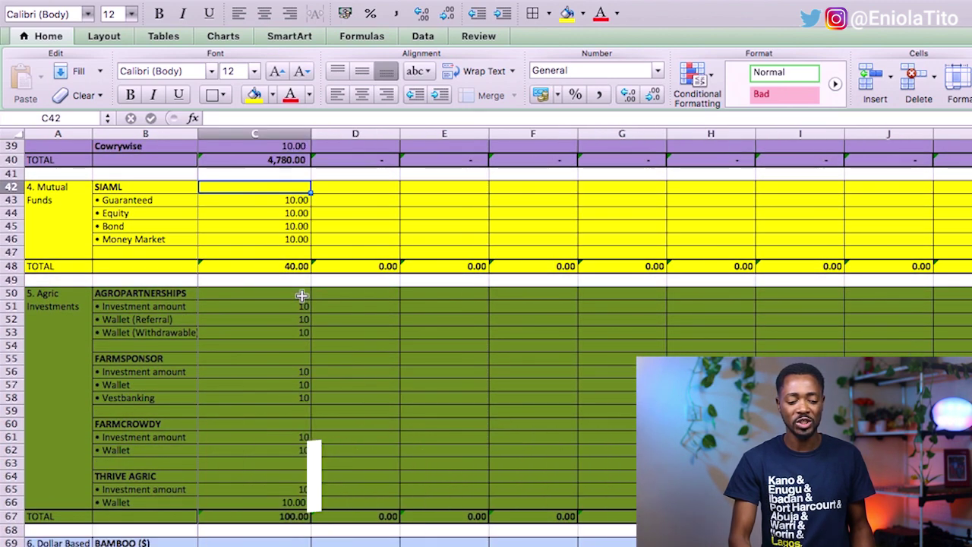
scroll(314, 269, down, 1)
scroll(314, 270, down, 1)
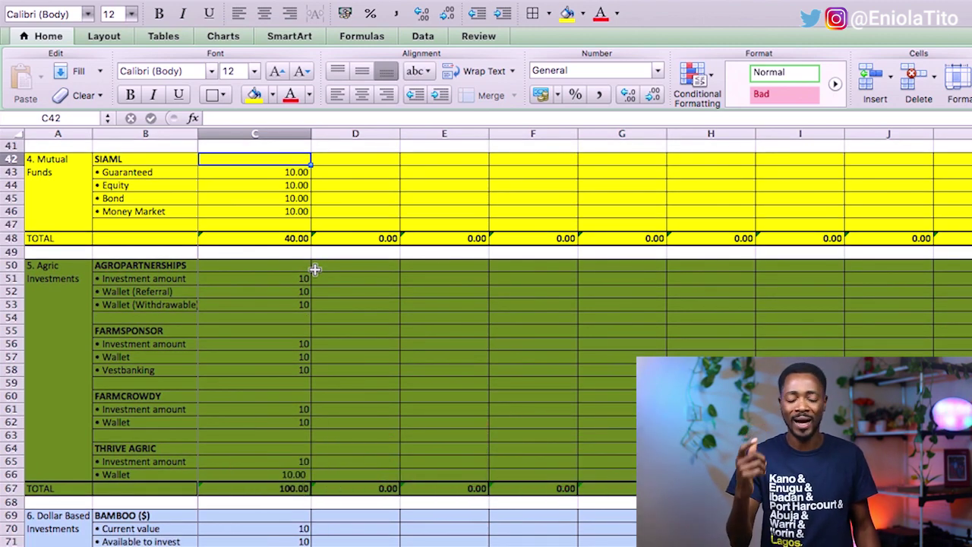
click(302, 172)
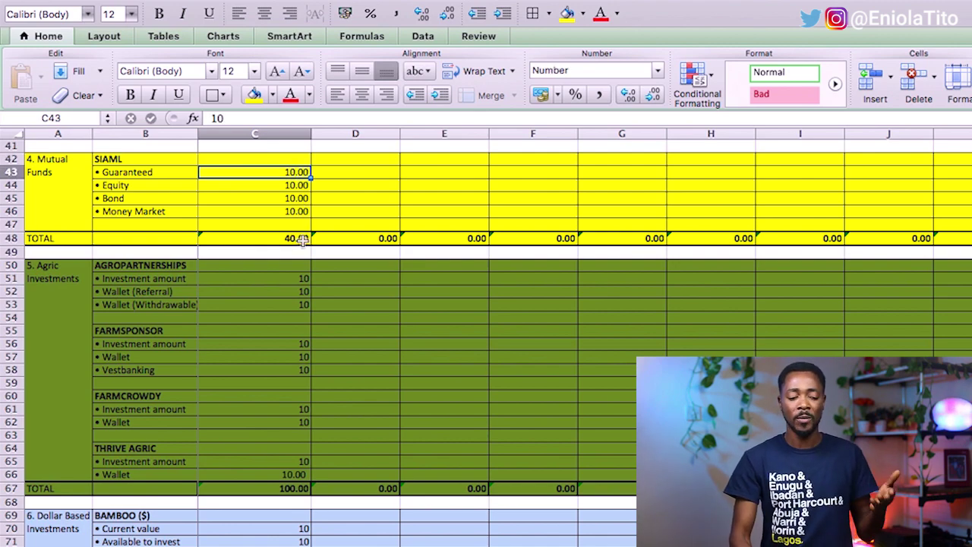
Step: Examine the Agropartnerships investment and wallet rows in Agric Investments, and inspect the section's 30-Dec total formula
scroll(302, 239, down, 5)
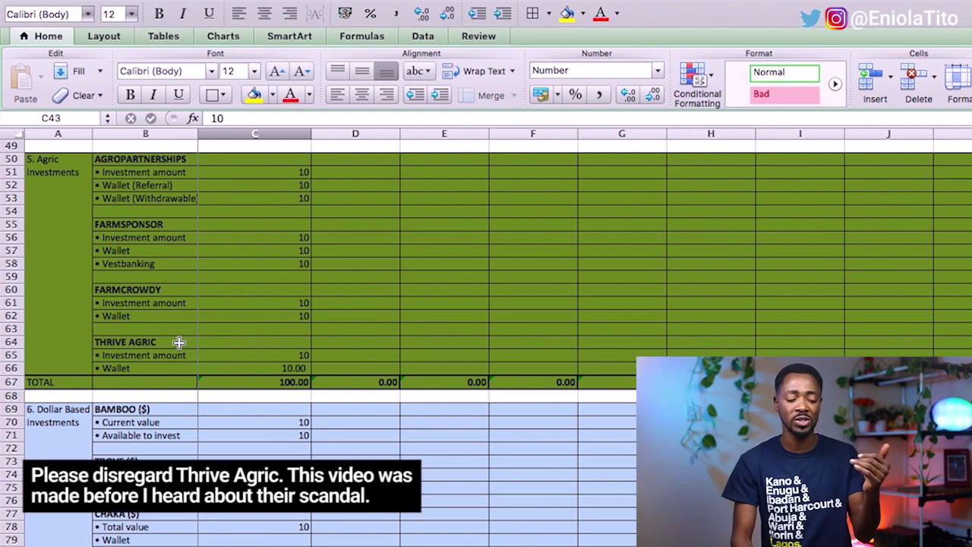
click(258, 177)
click(174, 175)
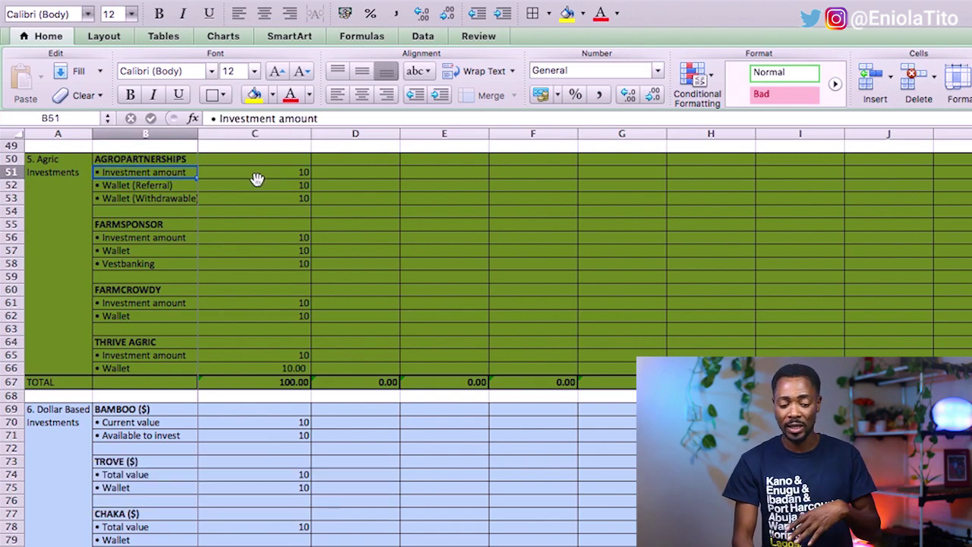
click(166, 185)
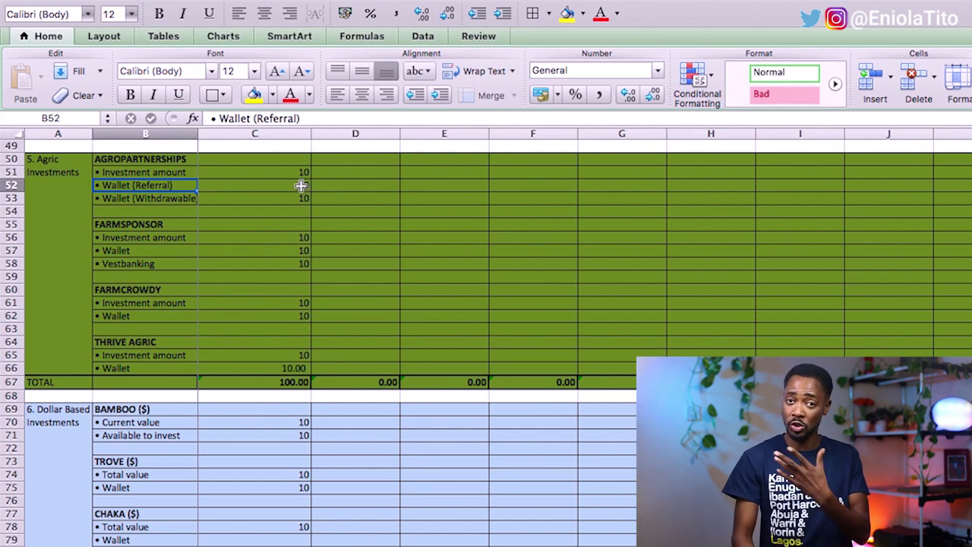
click(140, 199)
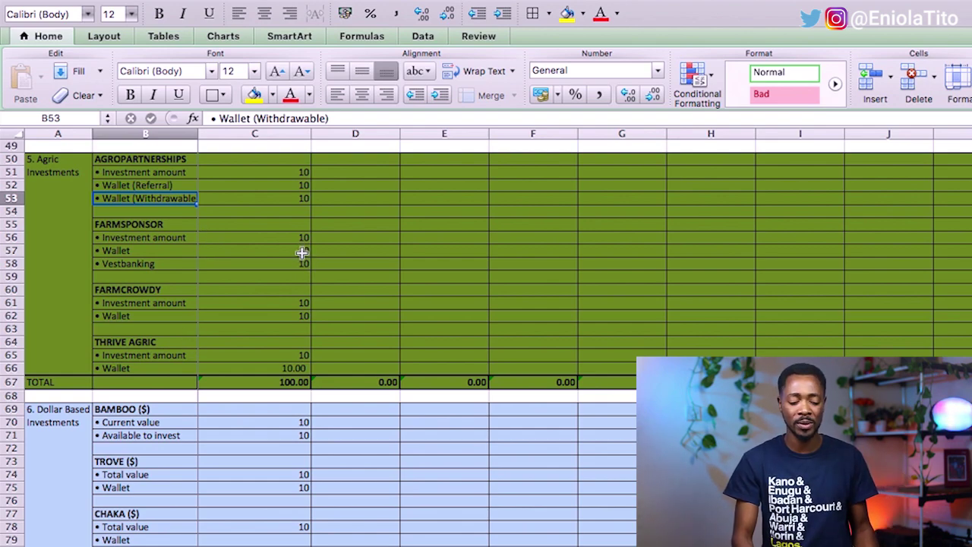
click(293, 383)
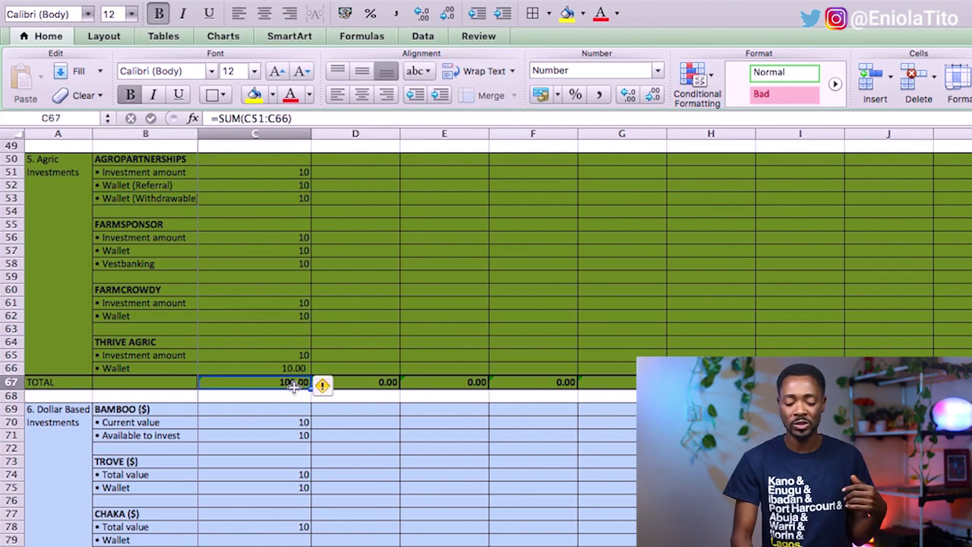
Step: Examine the Bamboo ($) current value and available-to-invest amounts for 30-Dec in the Dollar Based Investments section
scroll(293, 383, down, 3)
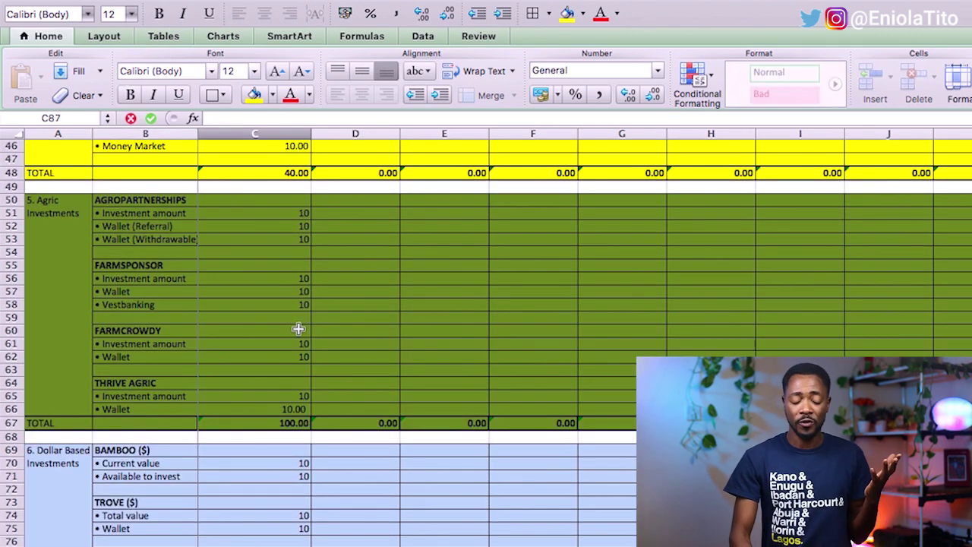
scroll(298, 328, down, 7)
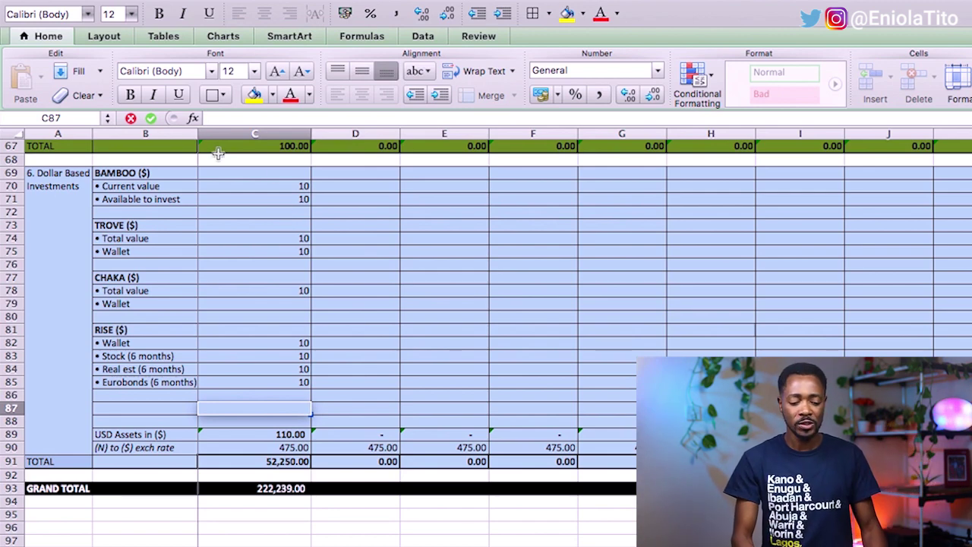
click(148, 174)
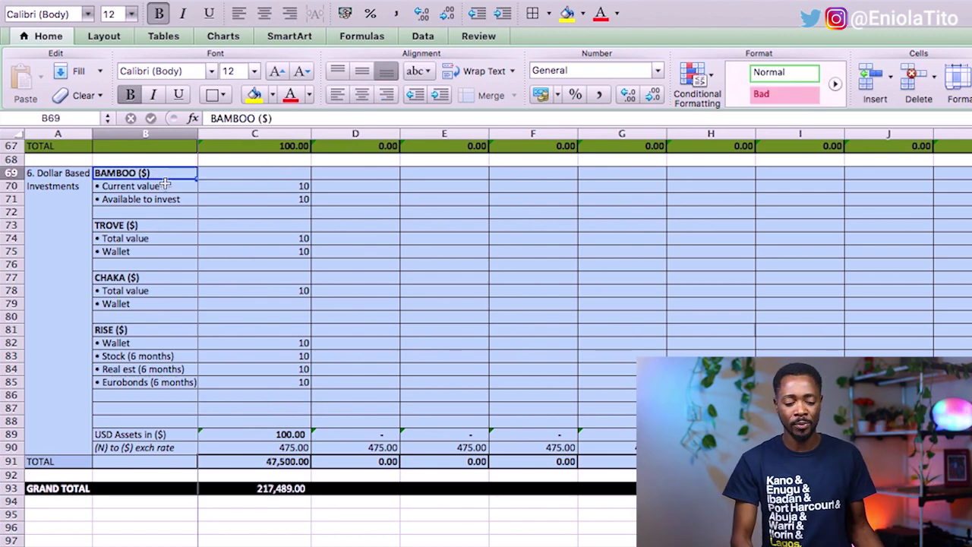
click(166, 186)
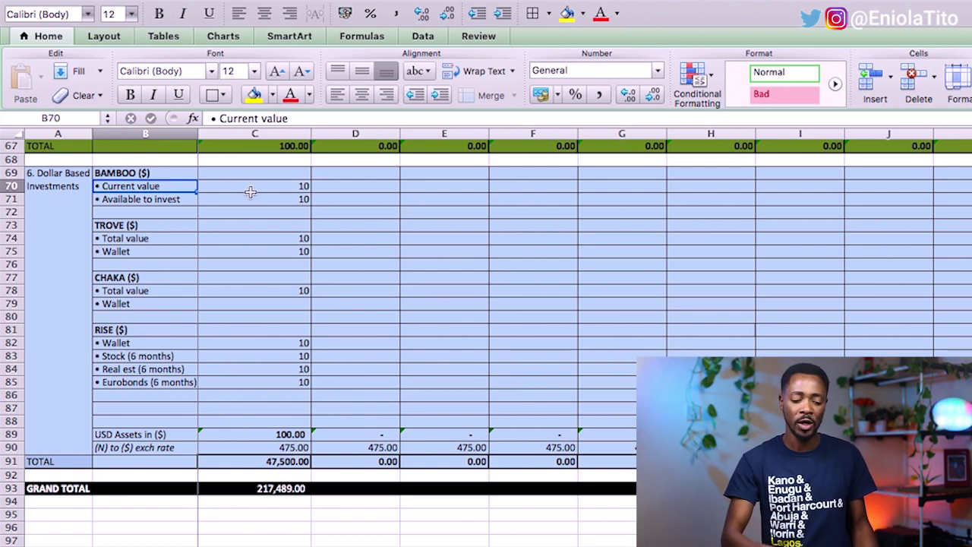
click(292, 189)
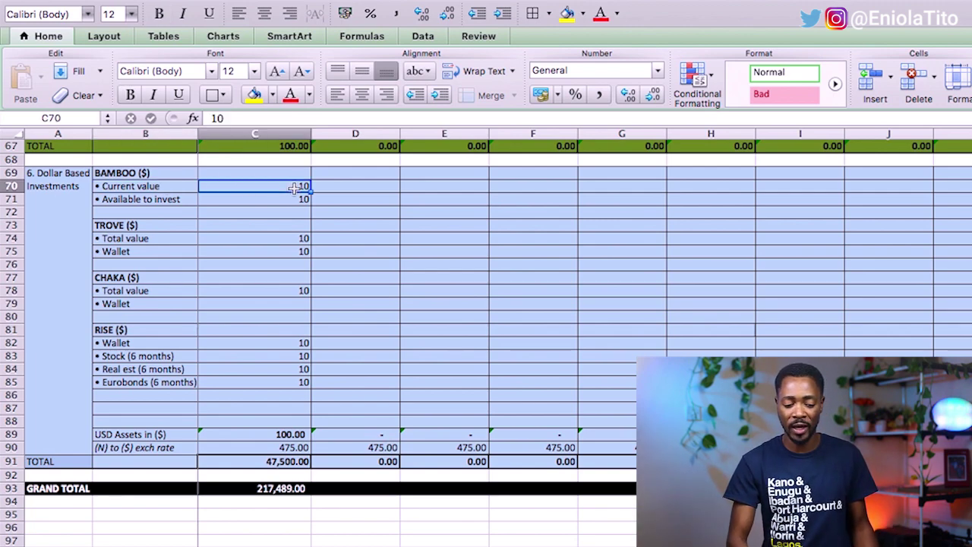
click(163, 199)
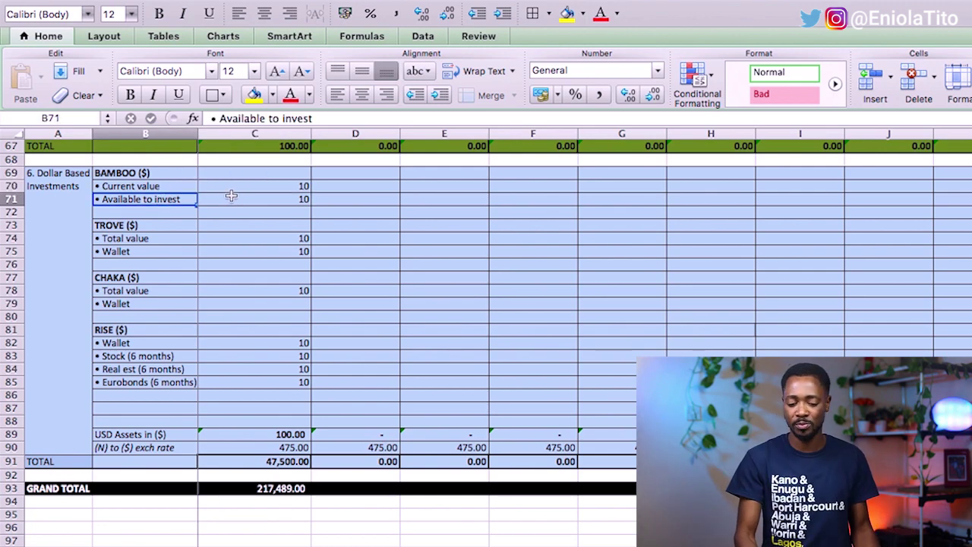
click(289, 199)
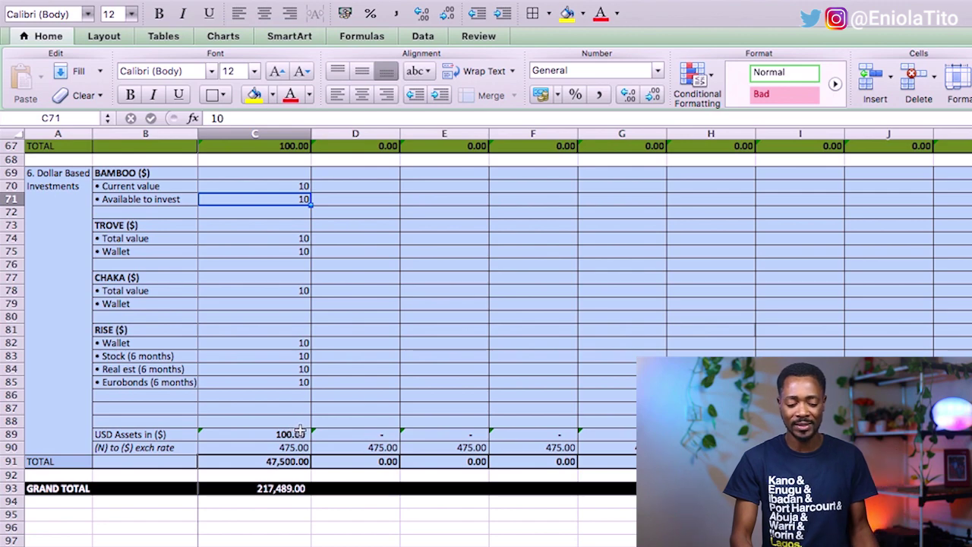
Step: Inspect the 30-Dec USD Assets in ($) formula in C89 and the range of dollar investments it sums
click(151, 433)
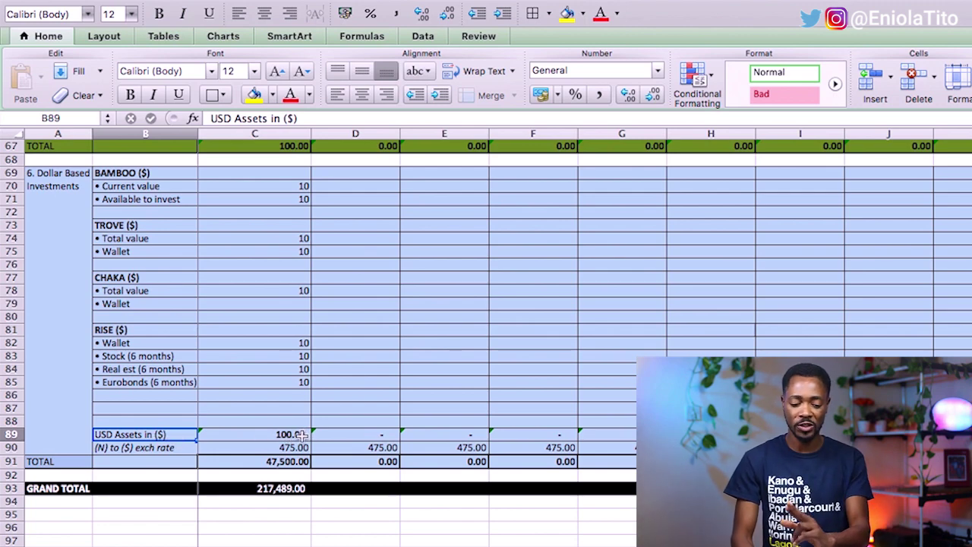
double_click(263, 433)
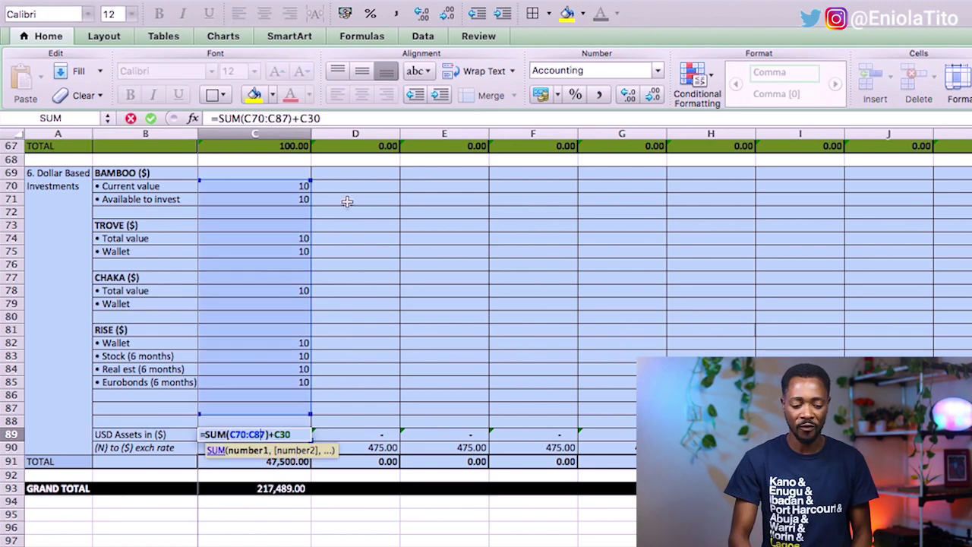
scroll(357, 216, up, 3)
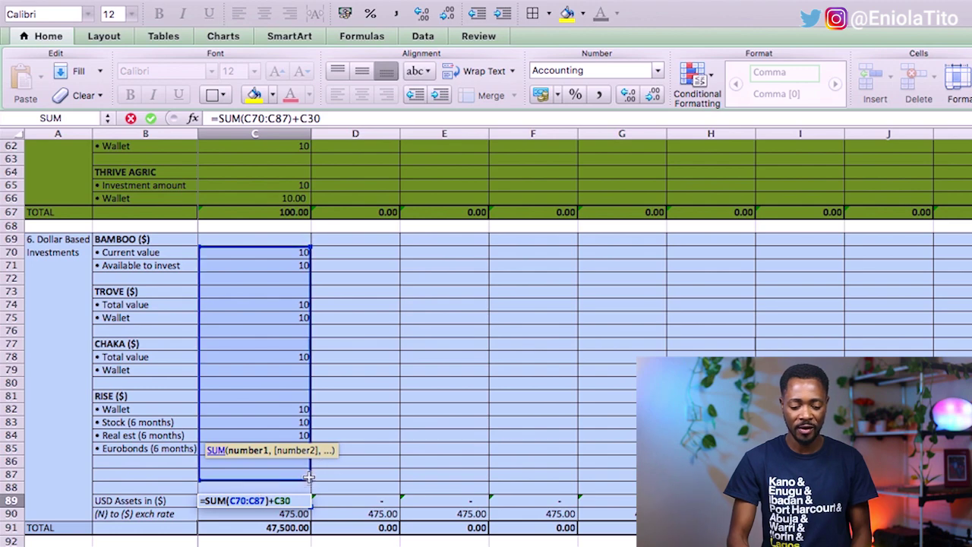
scroll(356, 456, down, 5)
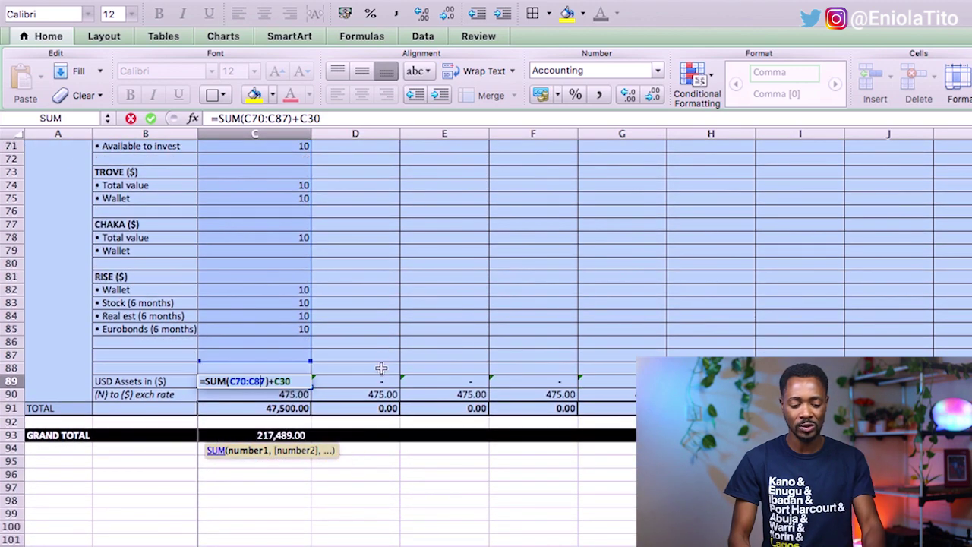
key(Return)
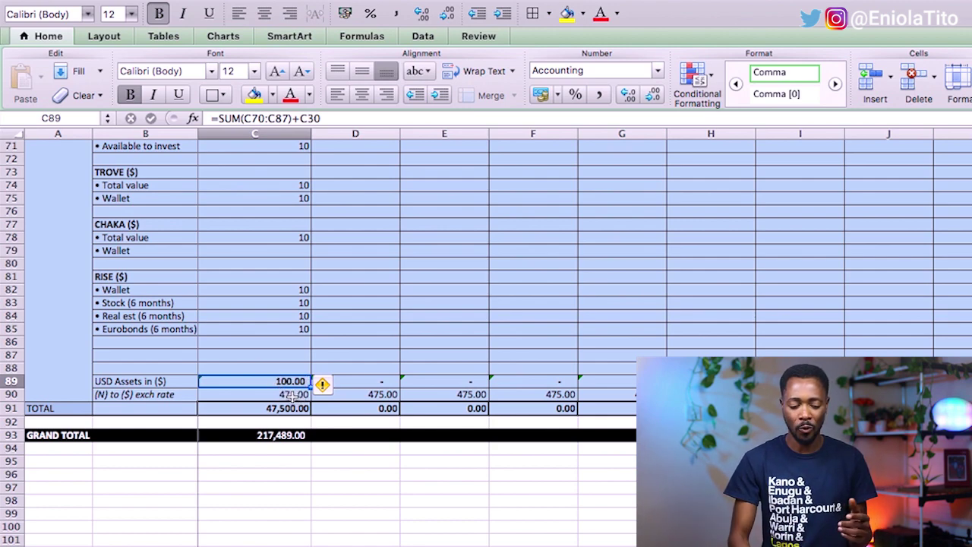
Step: Check the 30-Dec Naira-to-dollar exchange rate and inspect the Dollar Based Investments total formula in C91
click(165, 394)
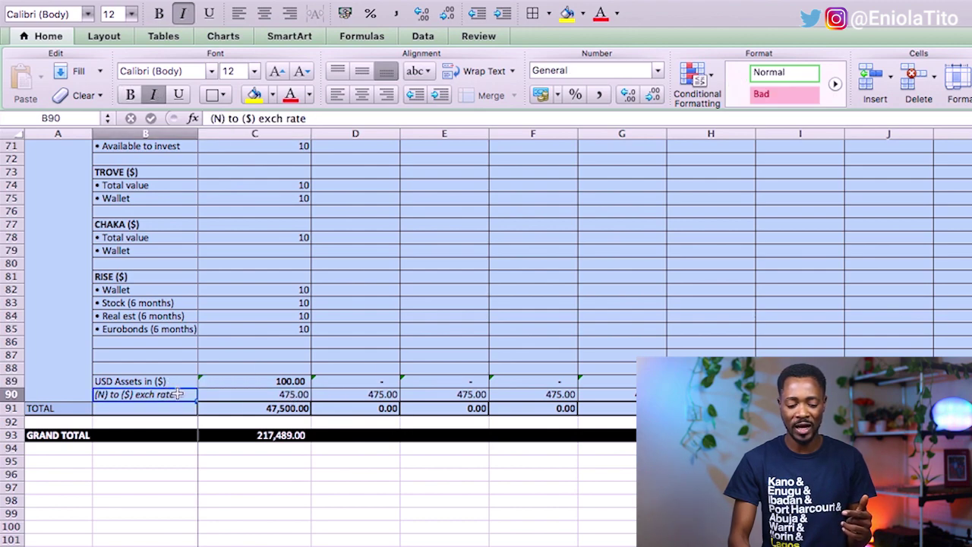
click(291, 394)
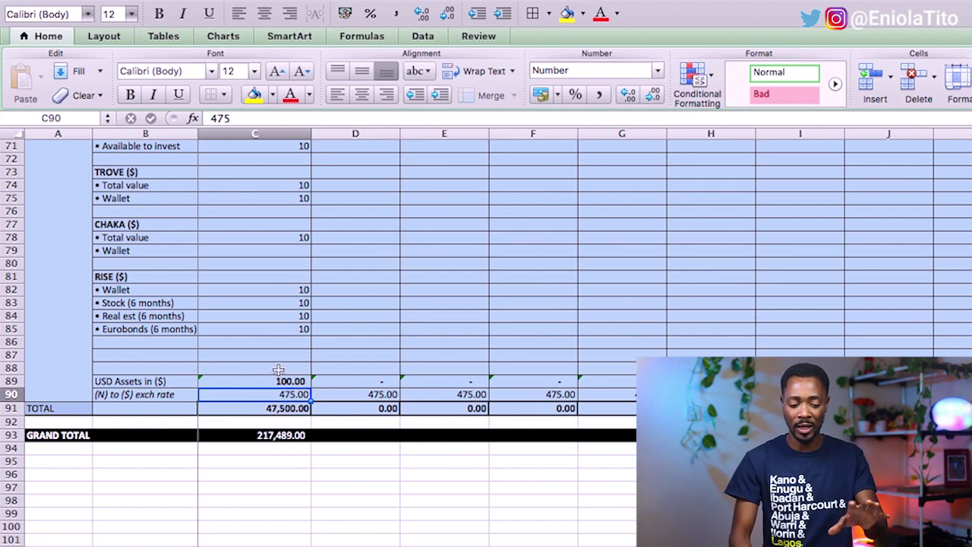
scroll(278, 409, up, 1)
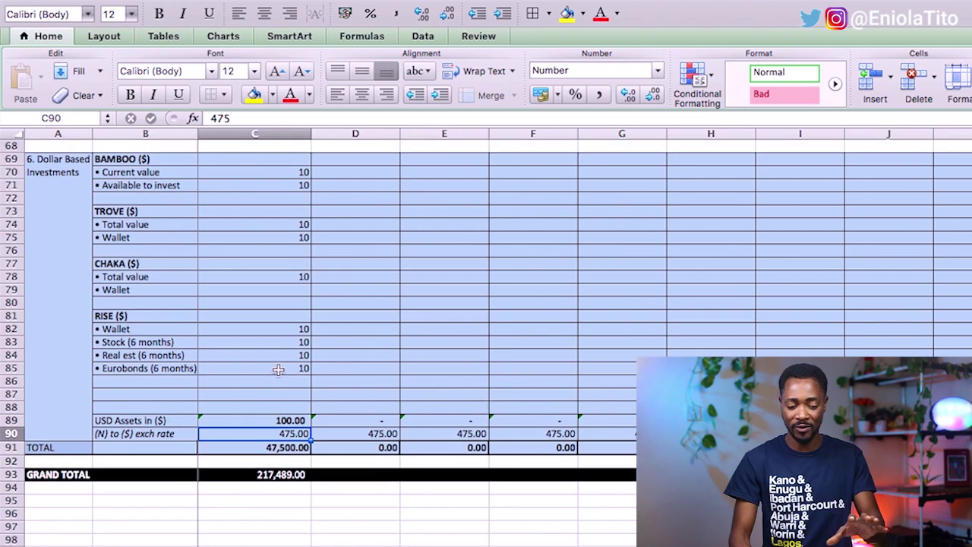
double_click(272, 449)
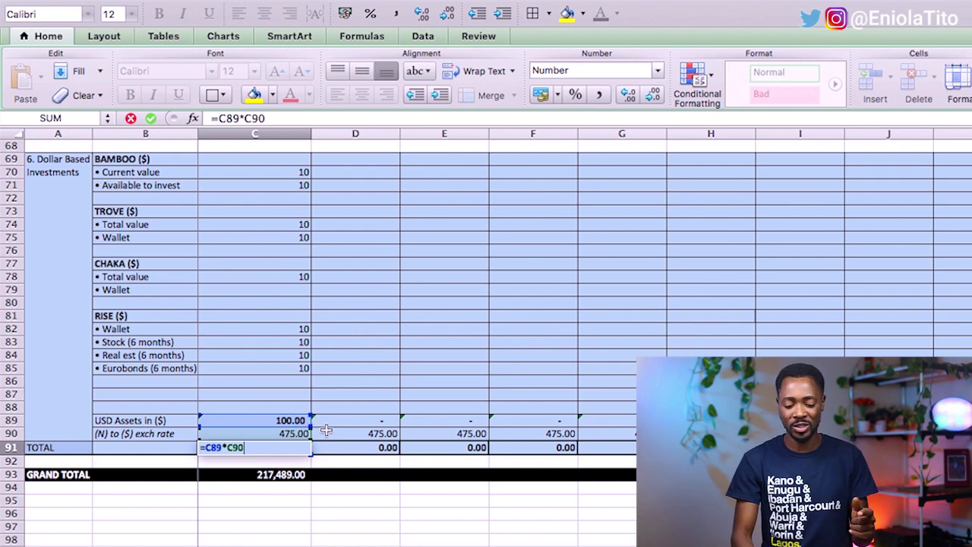
key(Return)
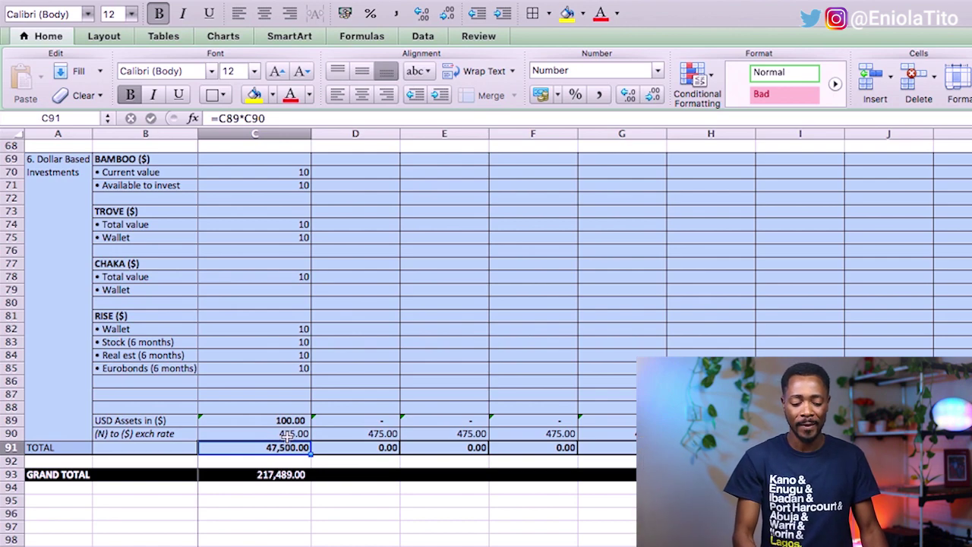
Step: Inspect the 30-Dec GRAND TOTAL formula in C93 that adds up the section totals
click(278, 477)
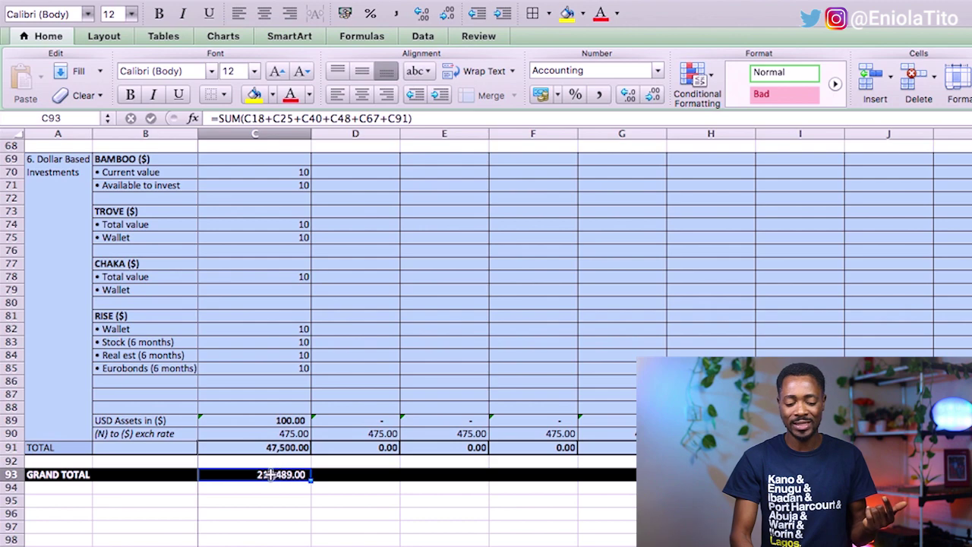
double_click(271, 474)
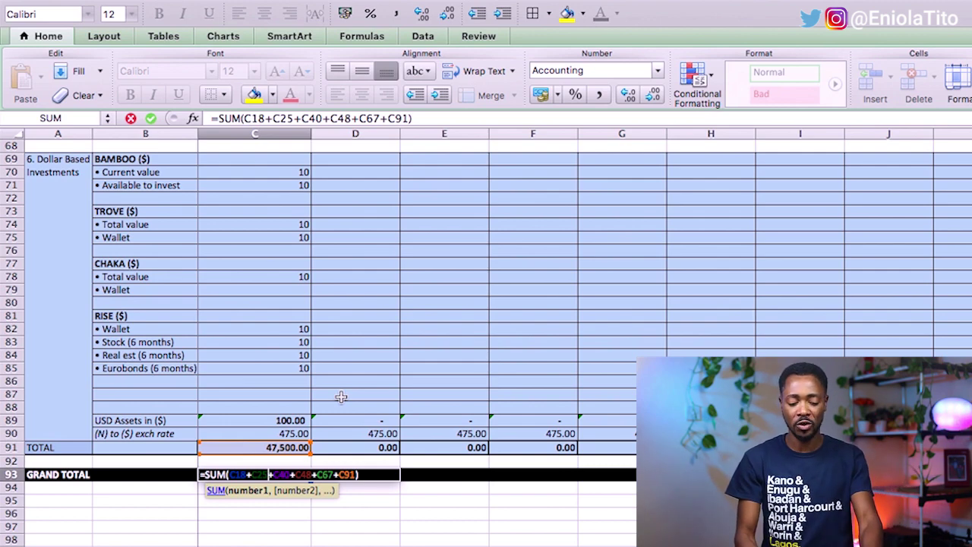
key(Return)
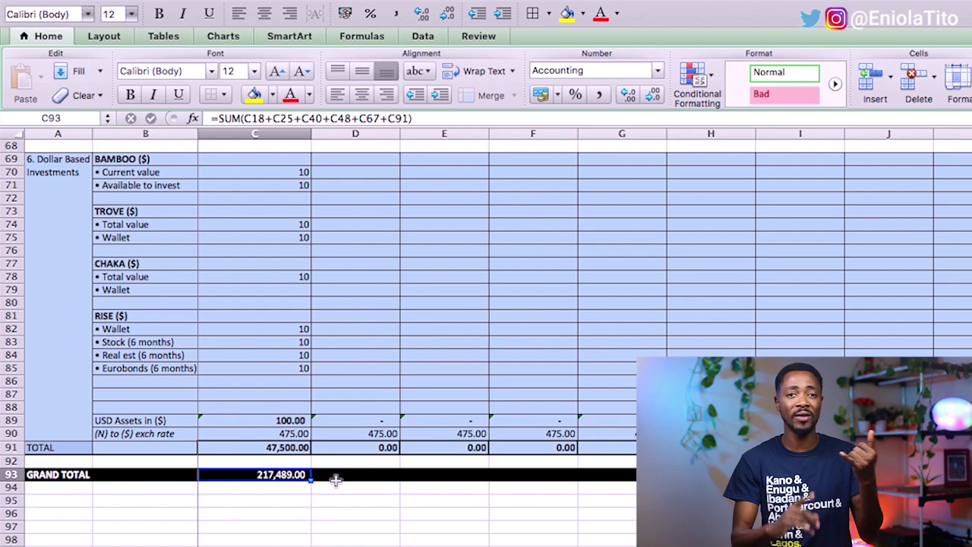
Step: Review the 30-Dec totals of every asset section from Dollar Based Investments up to Currencies, and return to the grand total
scroll(334, 447, up, 5)
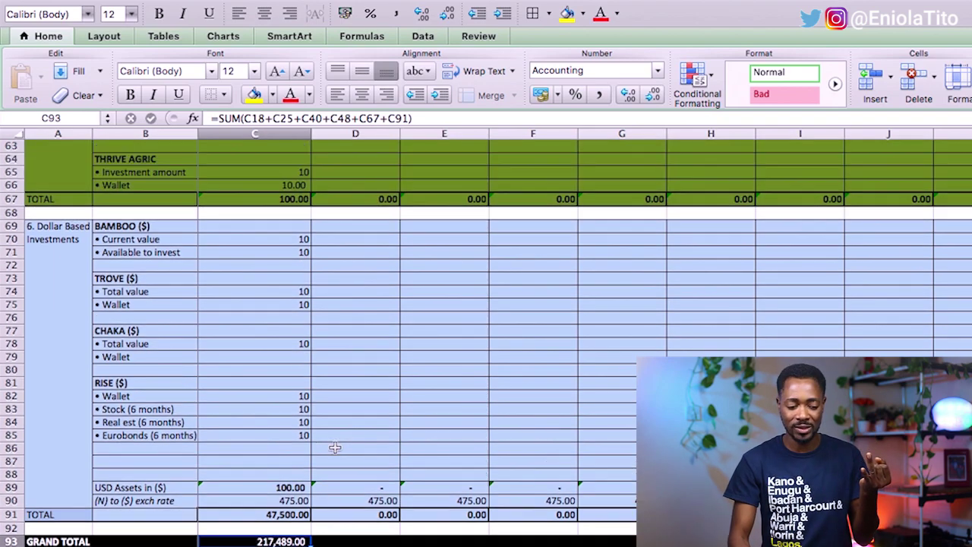
scroll(335, 447, up, 6)
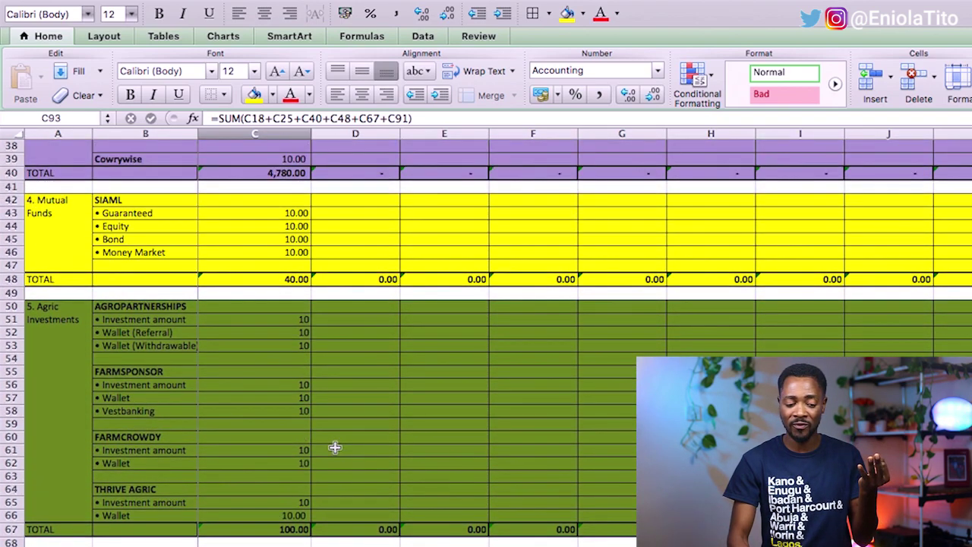
scroll(334, 447, up, 5)
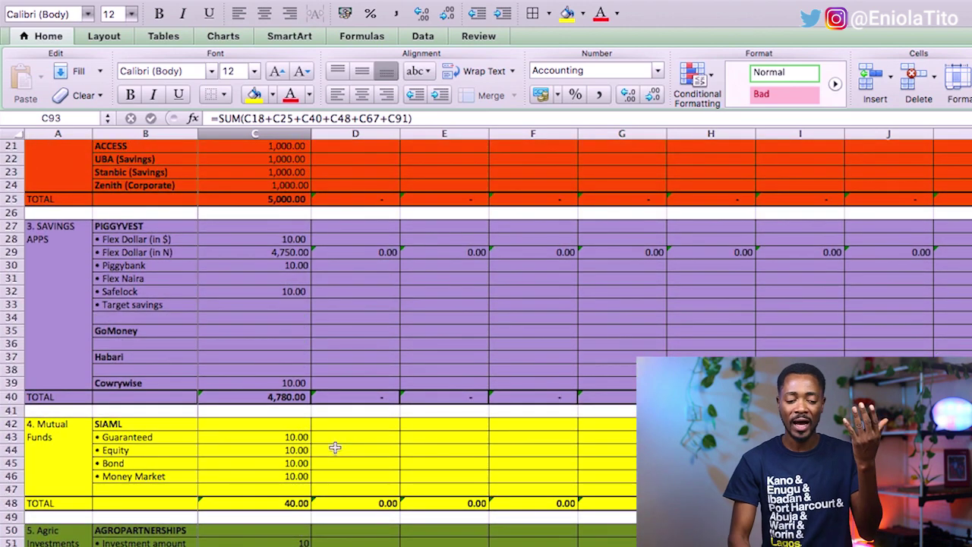
scroll(335, 448, up, 5)
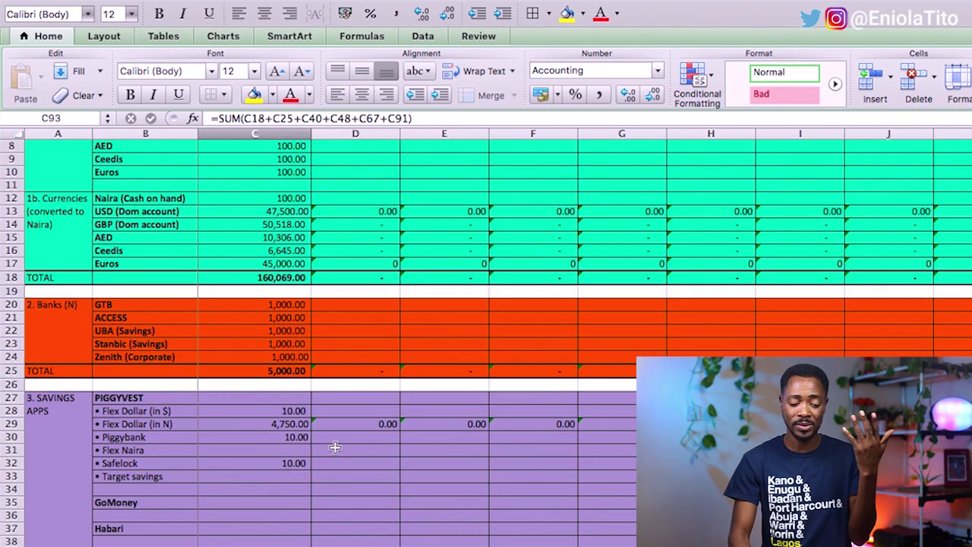
scroll(335, 448, up, 2)
scroll(334, 448, down, 1)
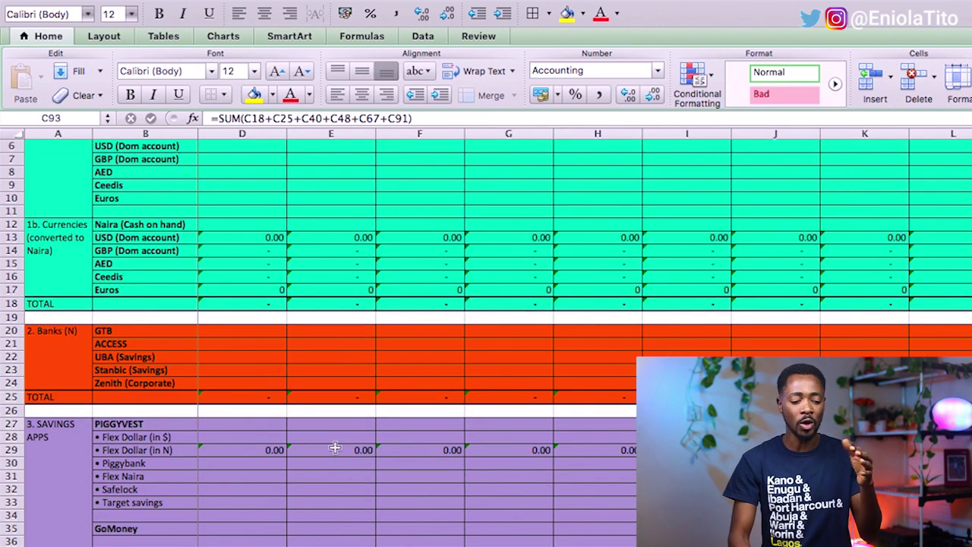
scroll(335, 447, down, 10)
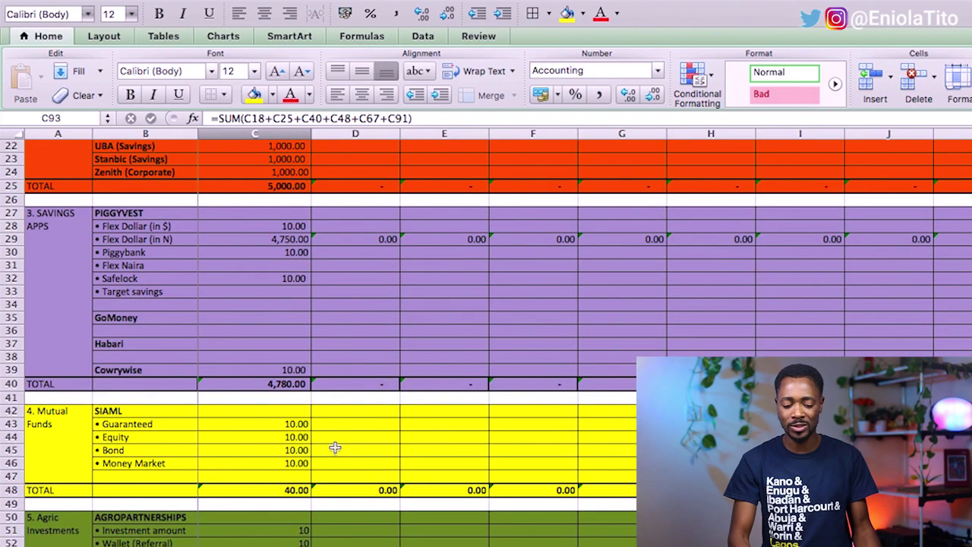
scroll(334, 447, down, 8)
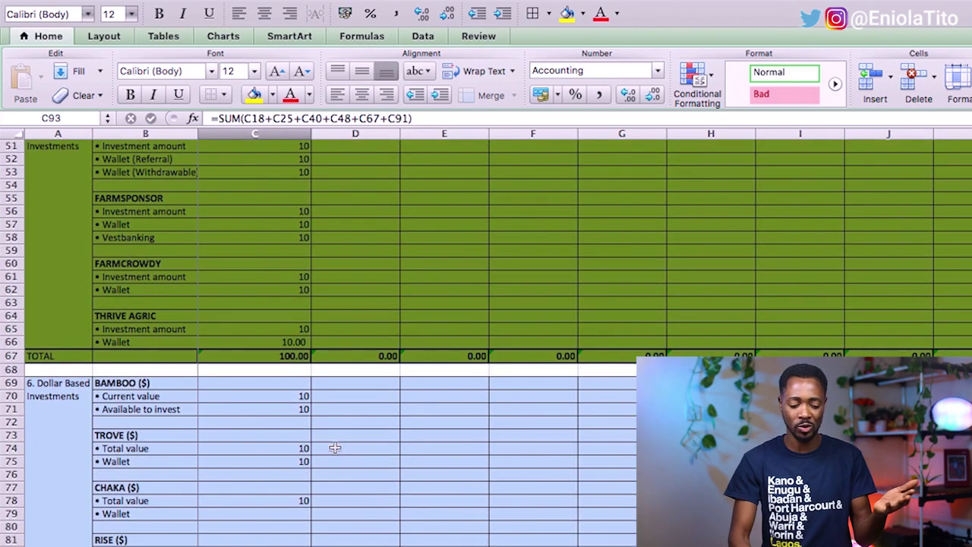
scroll(335, 447, down, 2)
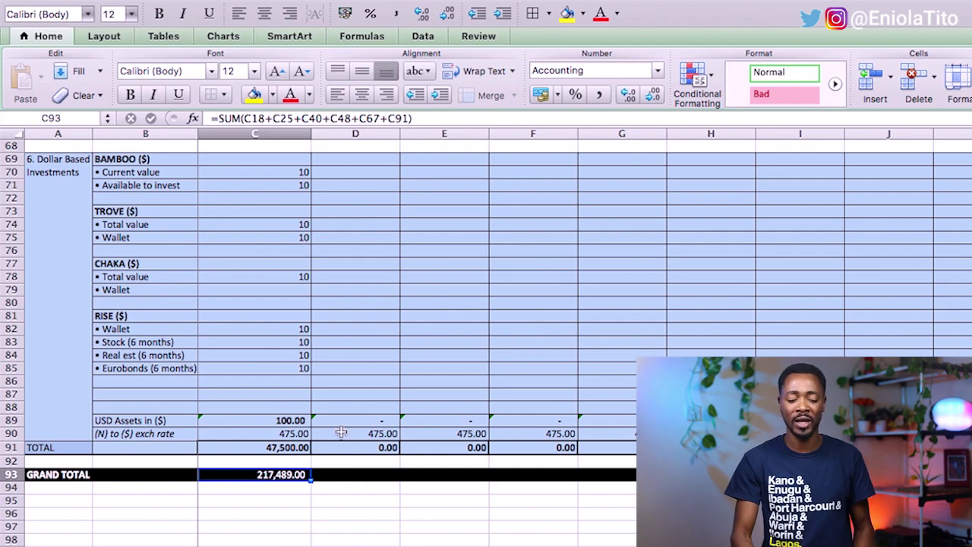
Step: Examine the WK 1 column dated 06-Jan and its entry rows down through the asset sections
scroll(317, 300, up, 10)
scroll(317, 300, up, 6)
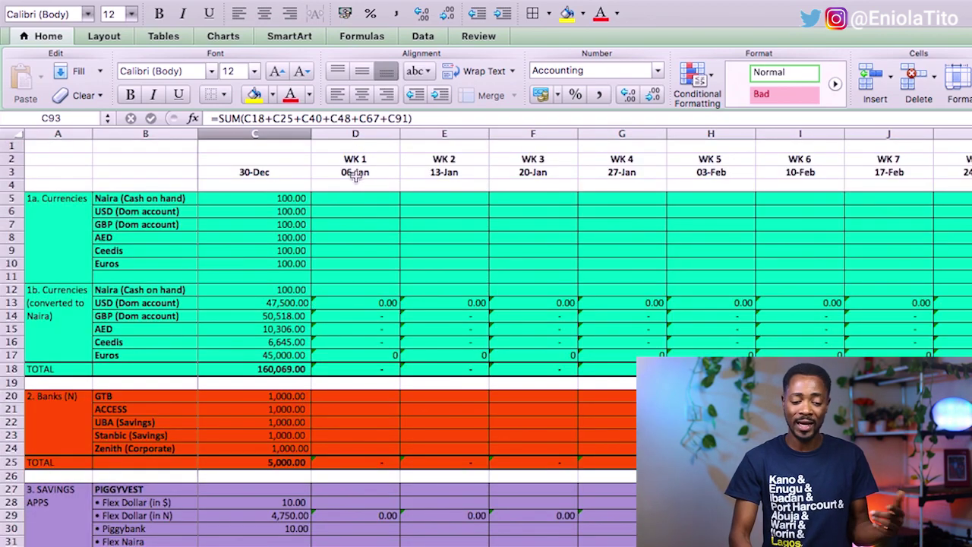
click(354, 174)
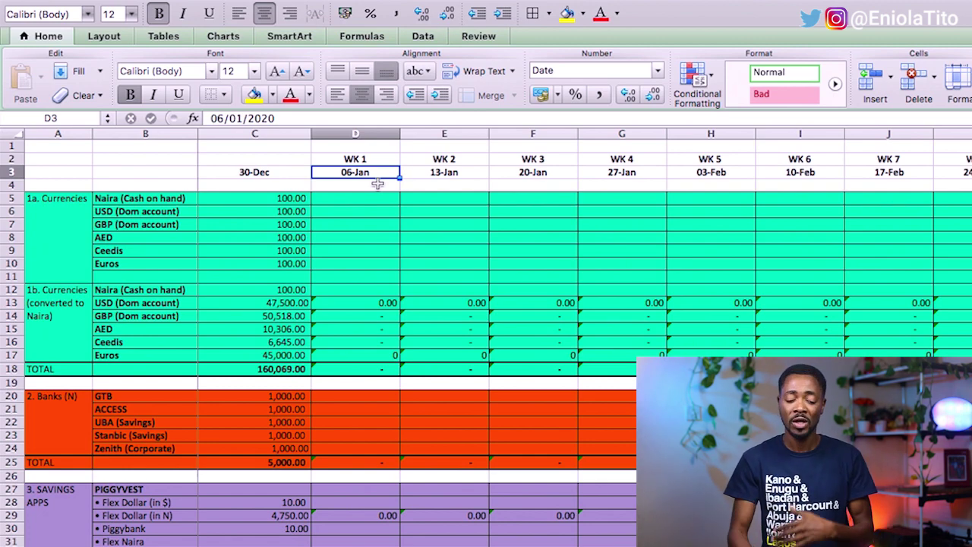
scroll(378, 183, down, 10)
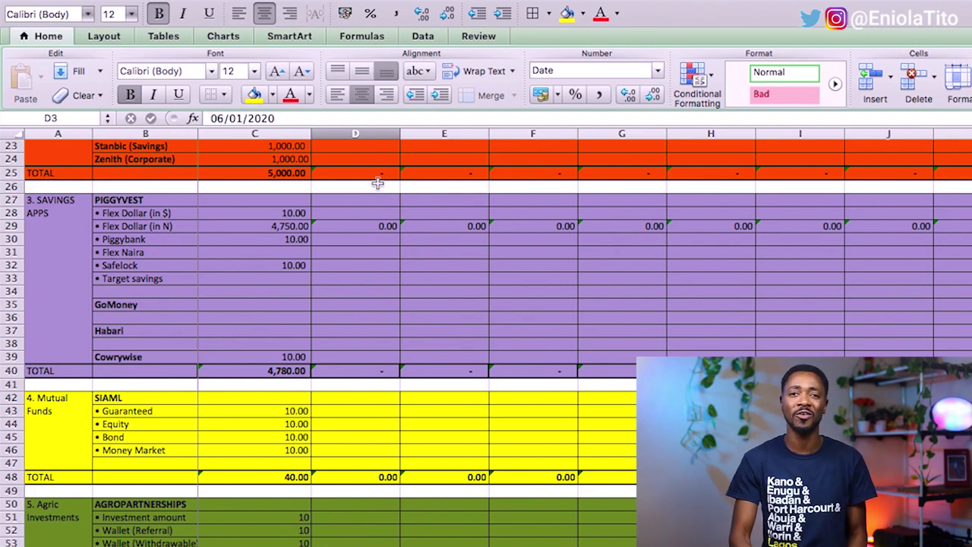
scroll(377, 183, down, 3)
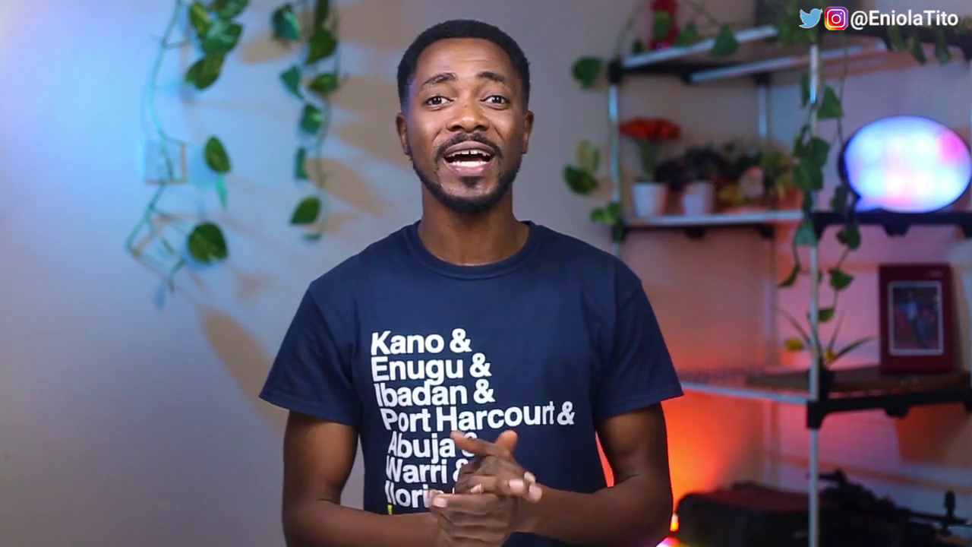